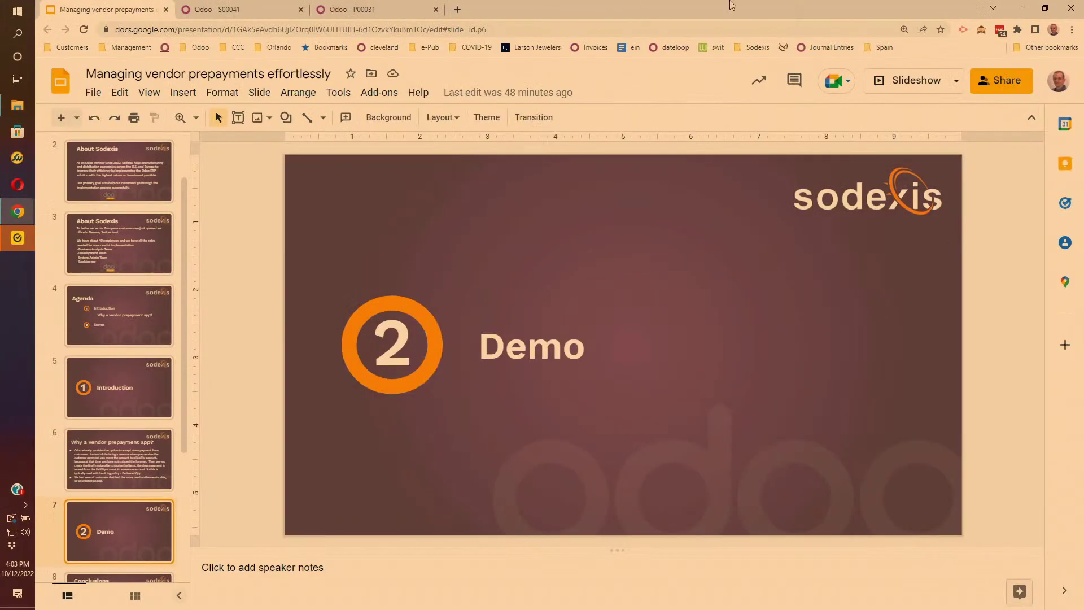
- Switch from the Demo slide to the browser tab with Odoo quotation S00041
{"action": "left_click", "coordinate": [241, 9]}
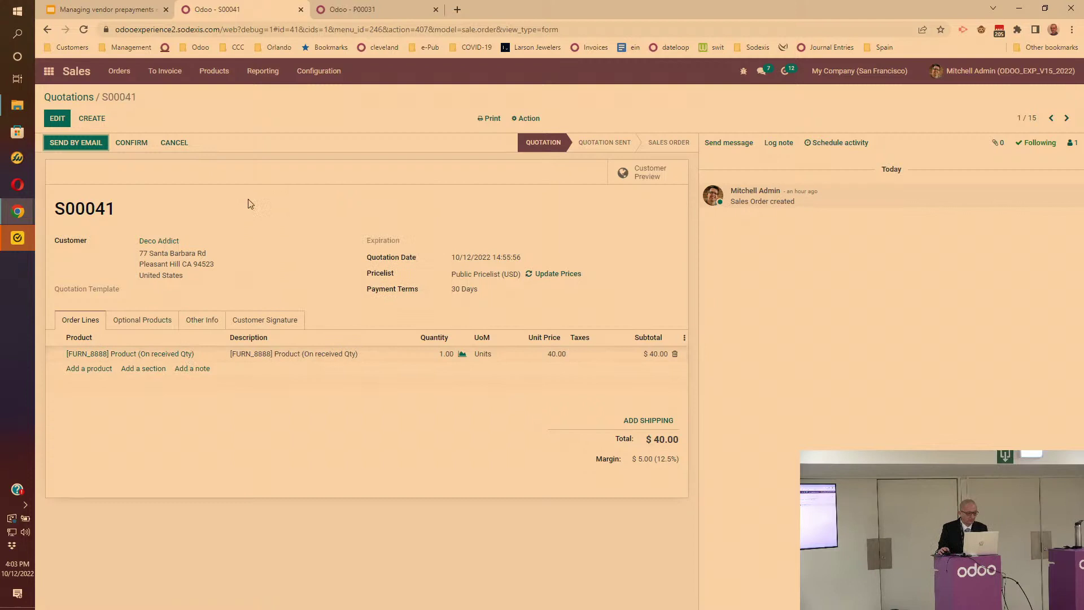
- Confirm the $40.00 quotation S00041 so it becomes a sales order with a delivery
{"action": "left_click", "coordinate": [134, 143]}
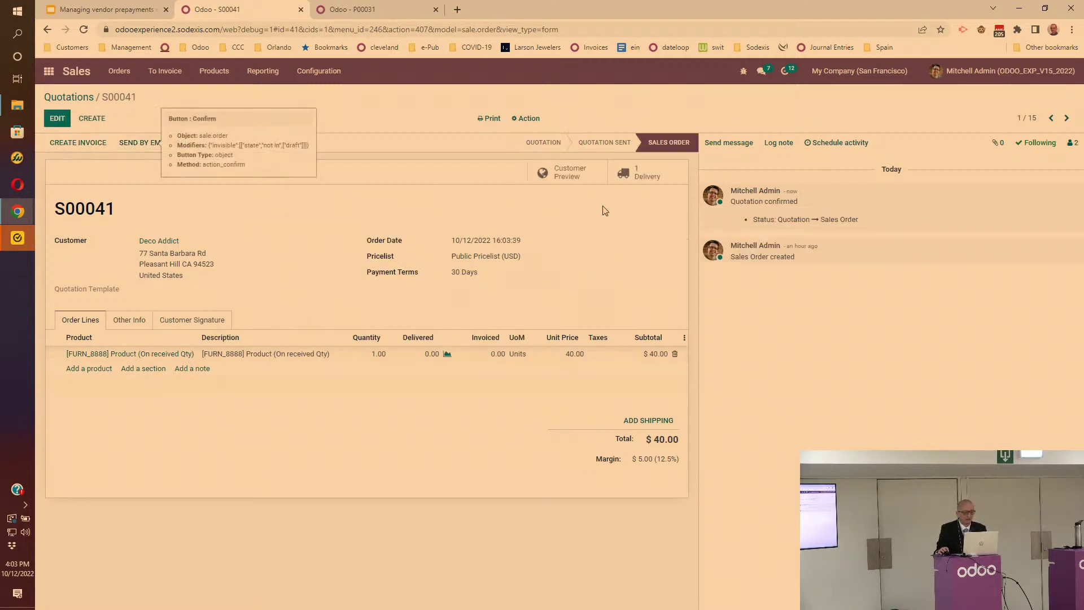
- Create a 50% down-payment invoice for order S00041 and view it
{"action": "left_click", "coordinate": [65, 144]}
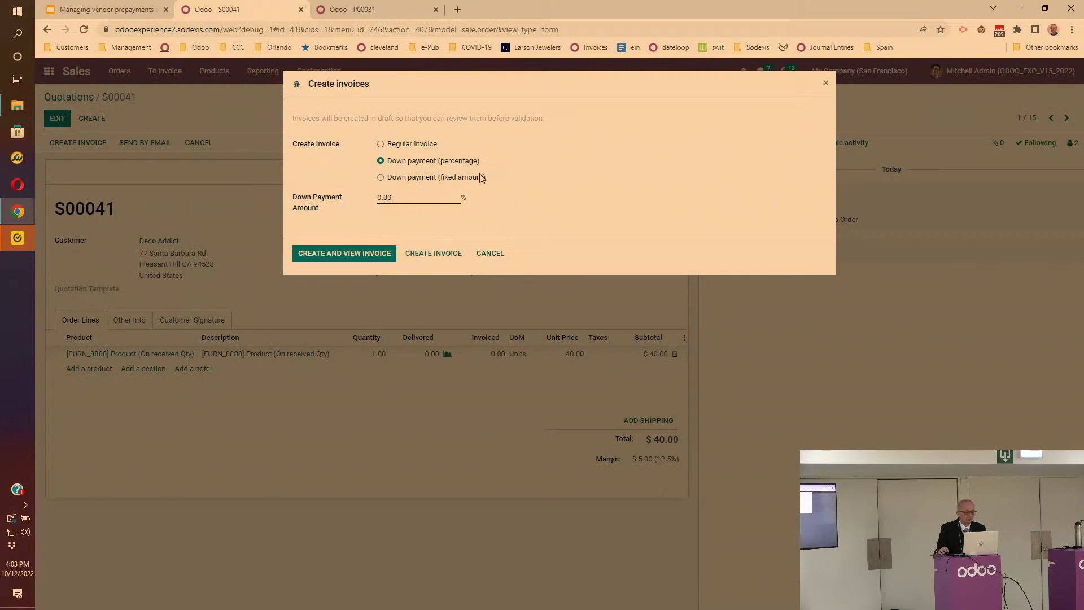
{"action": "left_click", "coordinate": [427, 196]}
{"action": "type", "text": "50"}
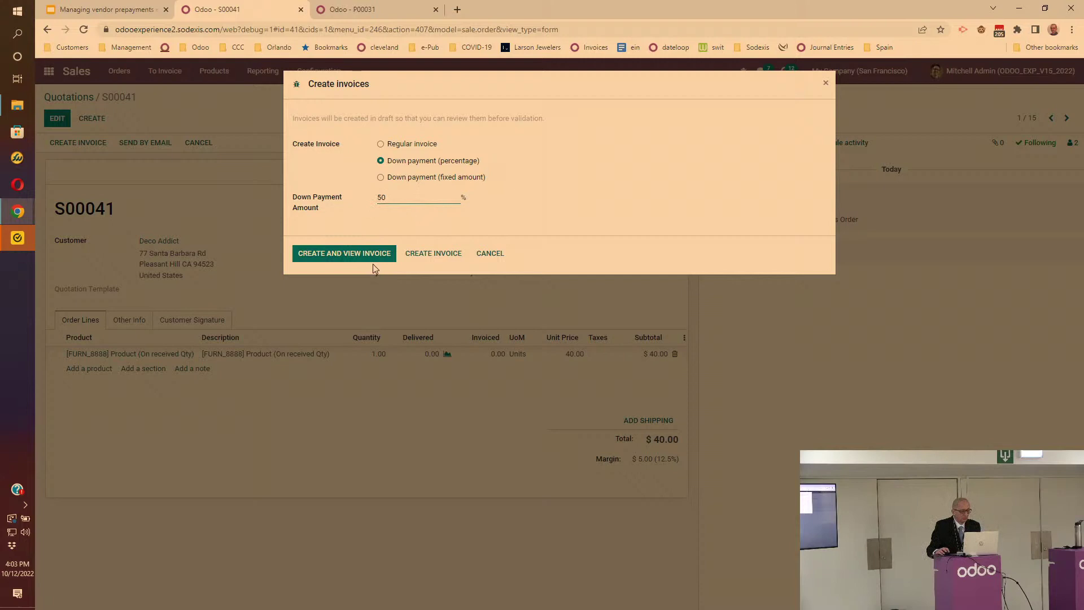
{"action": "left_click", "coordinate": [365, 256]}
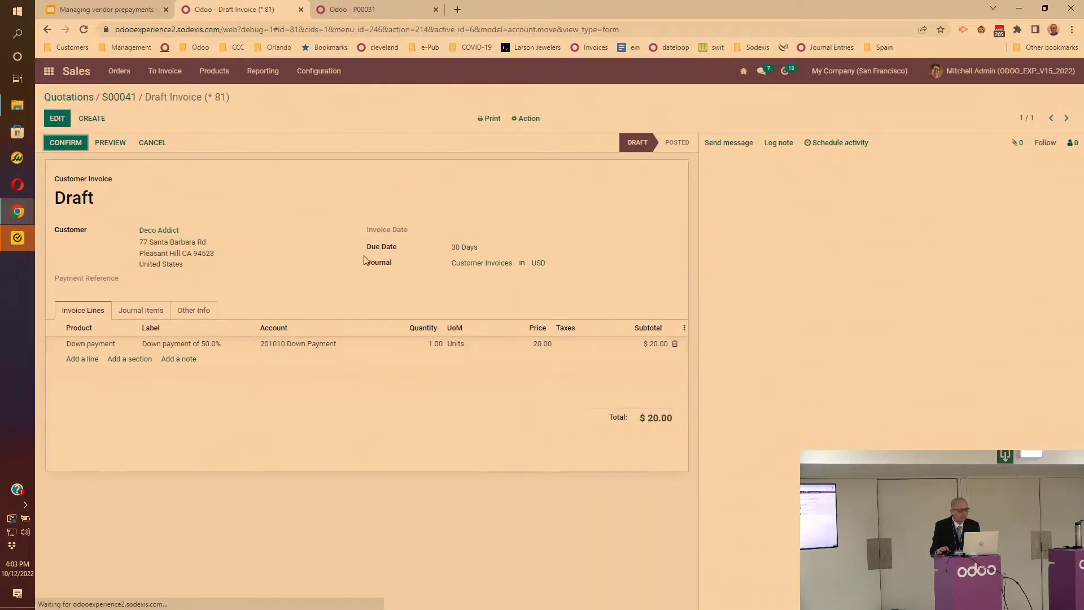
- Post invoice INV/2022/00009 and register its $20.00 payment
{"action": "left_click", "coordinate": [56, 145]}
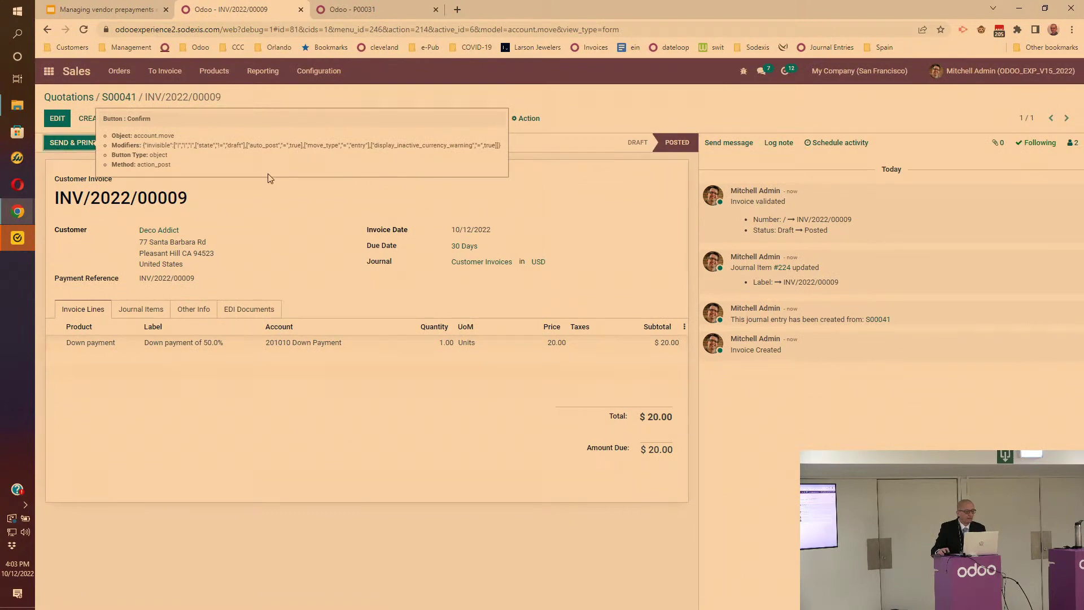
{"action": "triple_click", "coordinate": [305, 194]}
{"action": "left_click", "coordinate": [168, 148]}
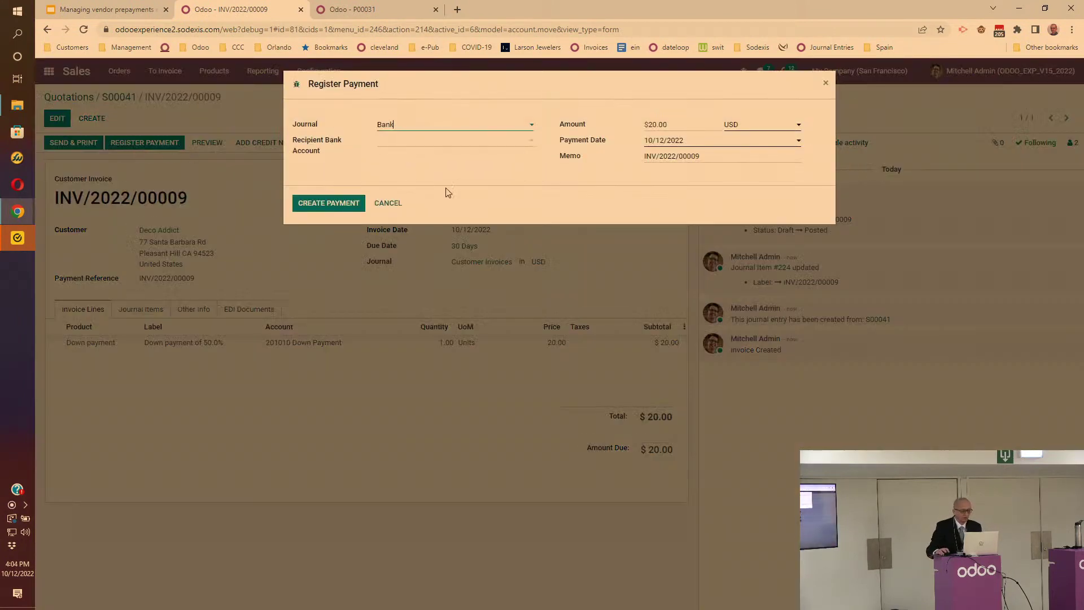
{"action": "left_click", "coordinate": [350, 210]}
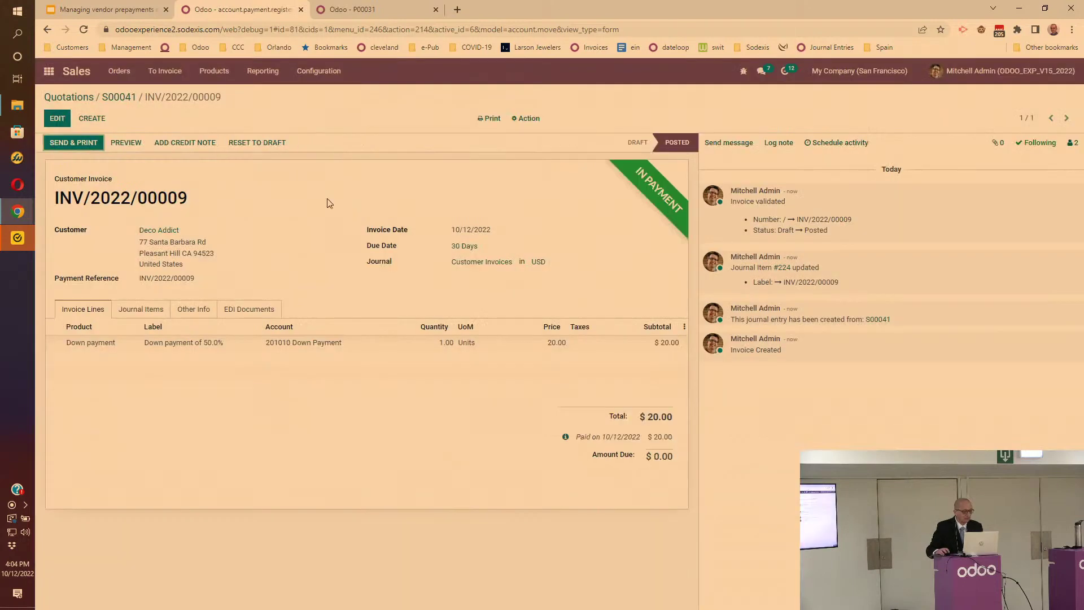
{"action": "left_click", "coordinate": [123, 99]}
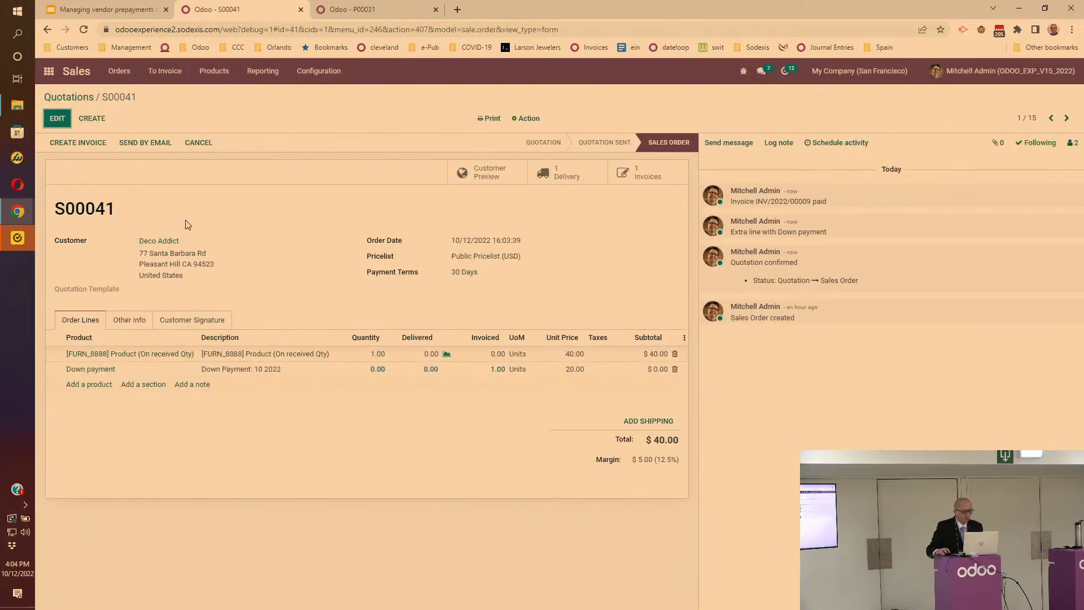
{"action": "left_click", "coordinate": [210, 320]}
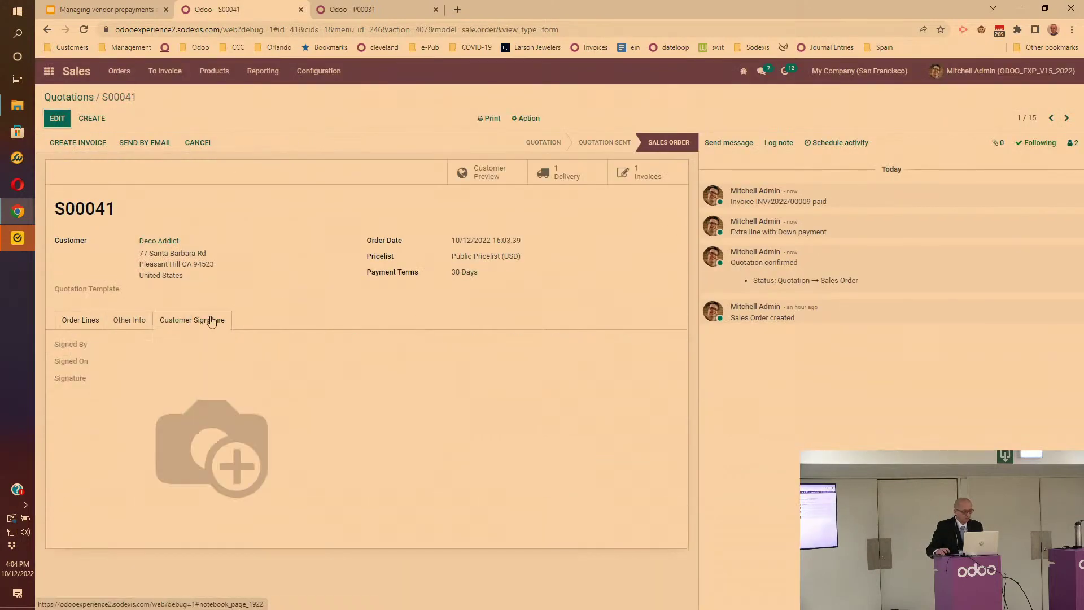
{"action": "left_click", "coordinate": [116, 323]}
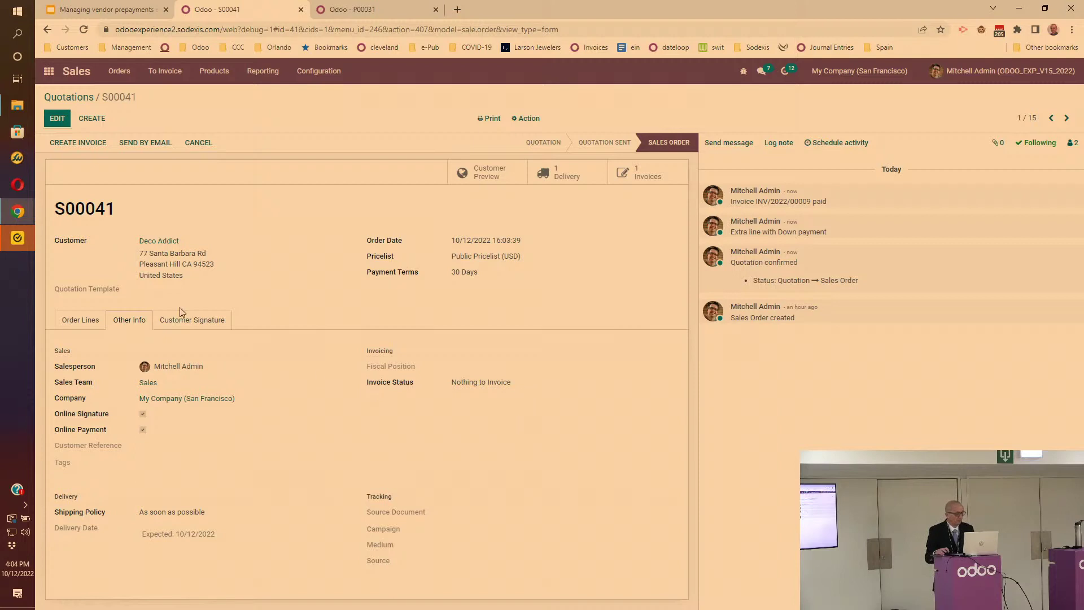
{"action": "left_click", "coordinate": [92, 320]}
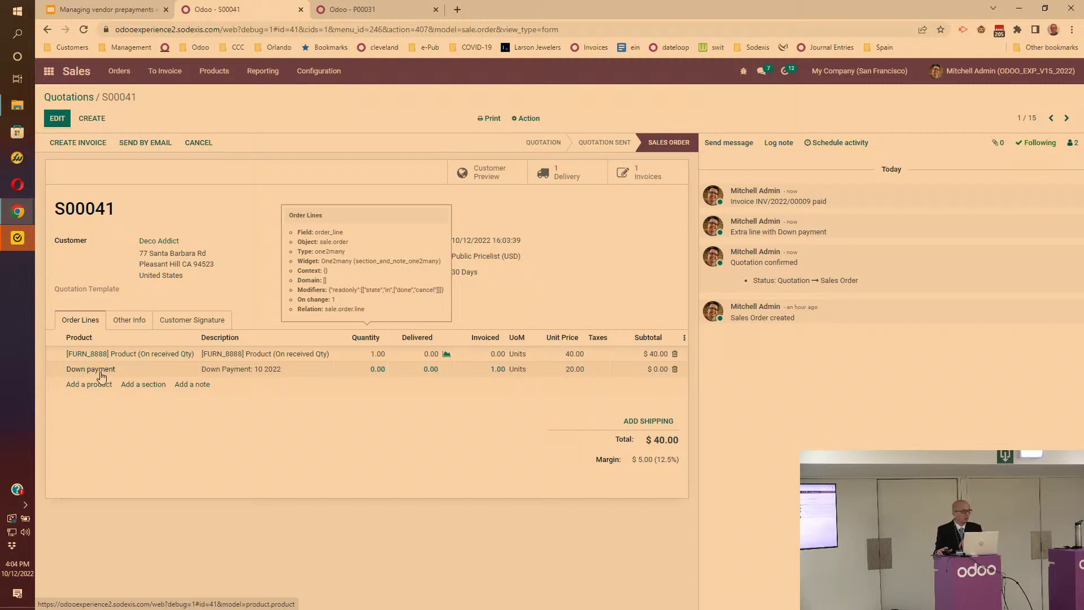
{"action": "left_click", "coordinate": [142, 326]}
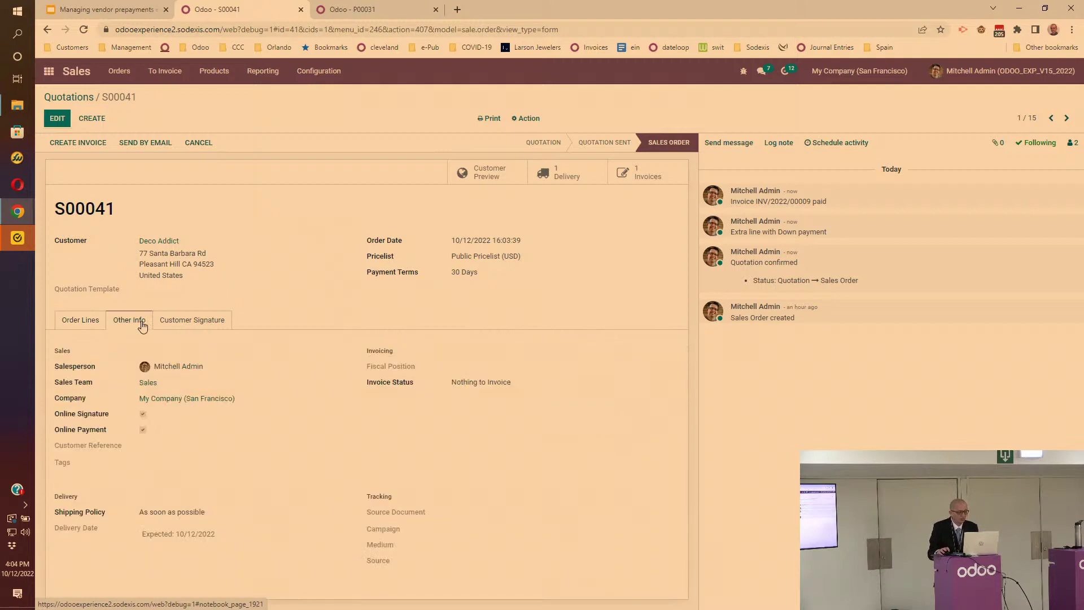
{"action": "left_click", "coordinate": [99, 326]}
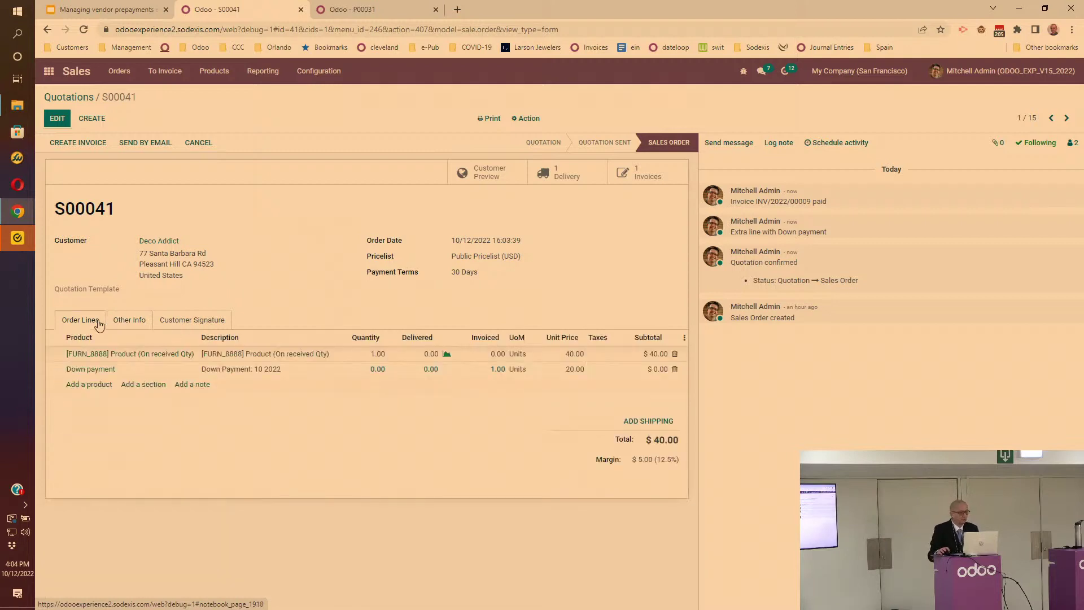
- Validate delivery WH/OUT/00019 for all quantities, then start the final invoice for S00041
{"action": "left_click", "coordinate": [580, 180]}
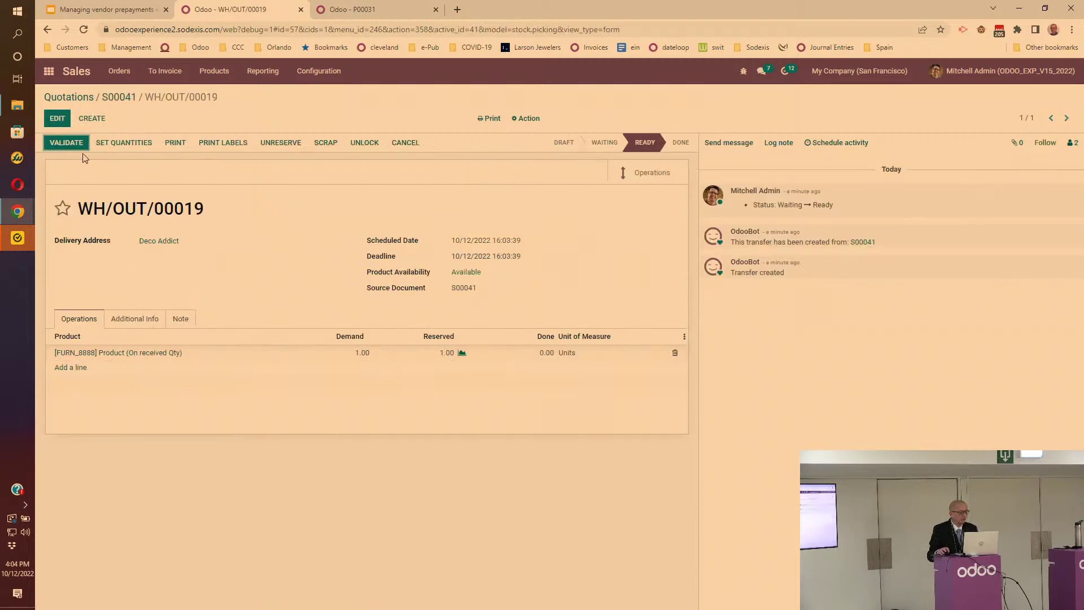
{"action": "left_click", "coordinate": [67, 143]}
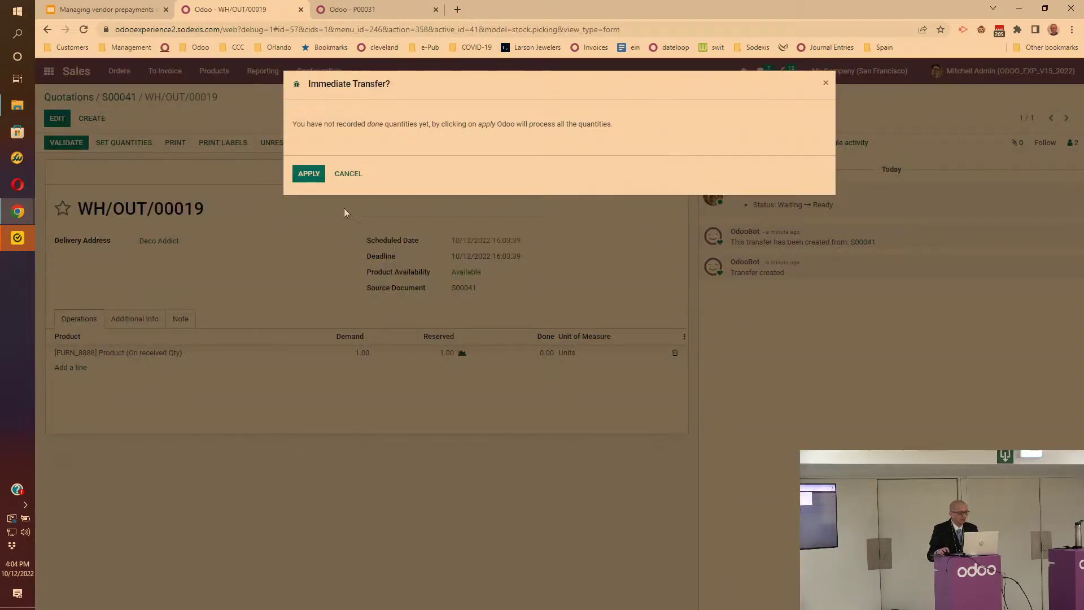
{"action": "left_click", "coordinate": [300, 172]}
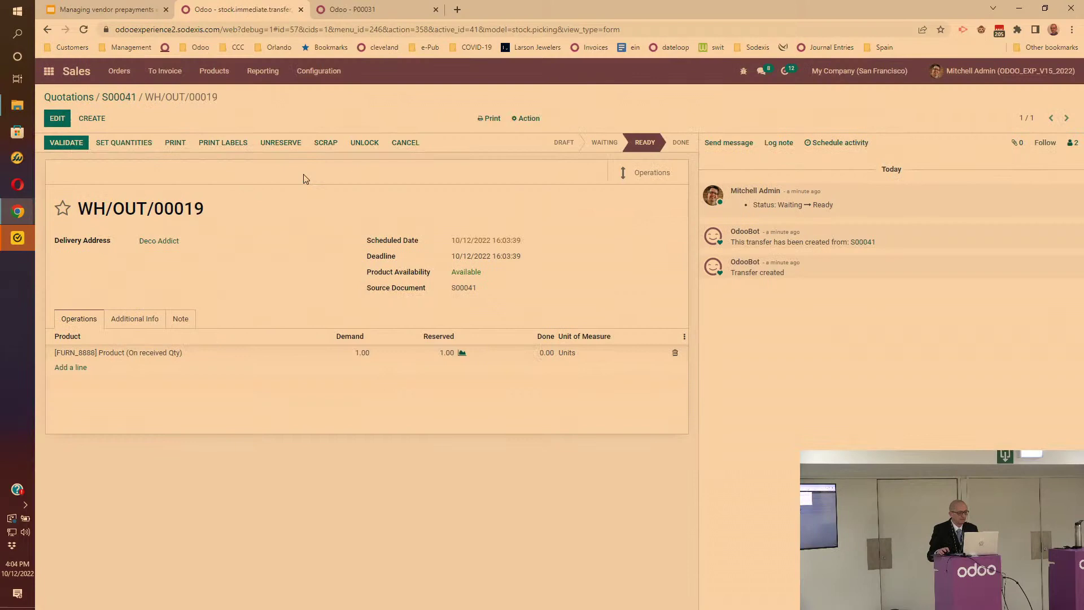
{"action": "left_click", "coordinate": [119, 99]}
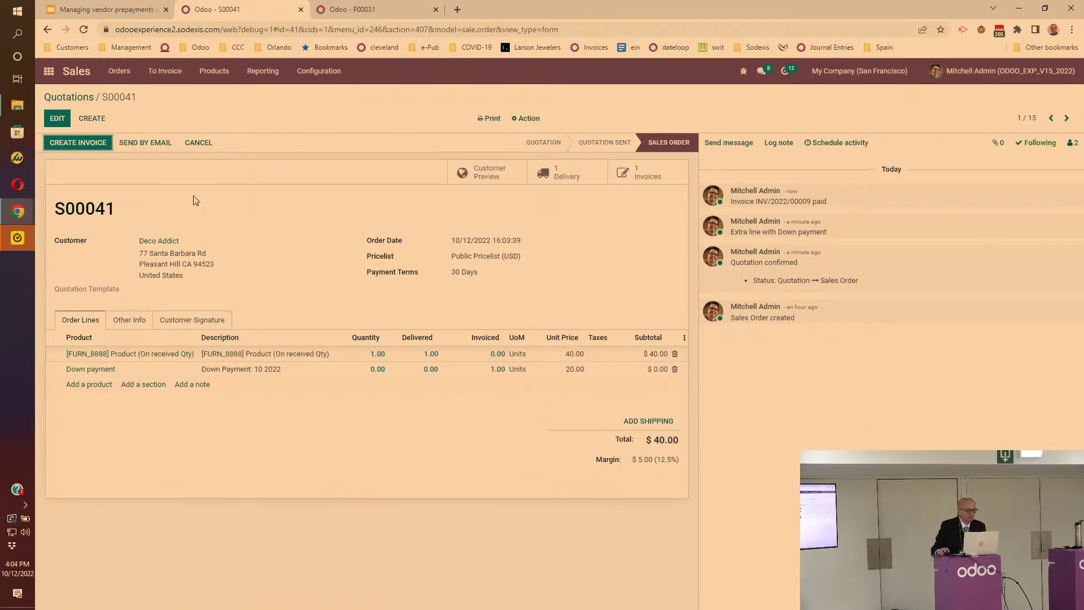
{"action": "left_click", "coordinate": [65, 145]}
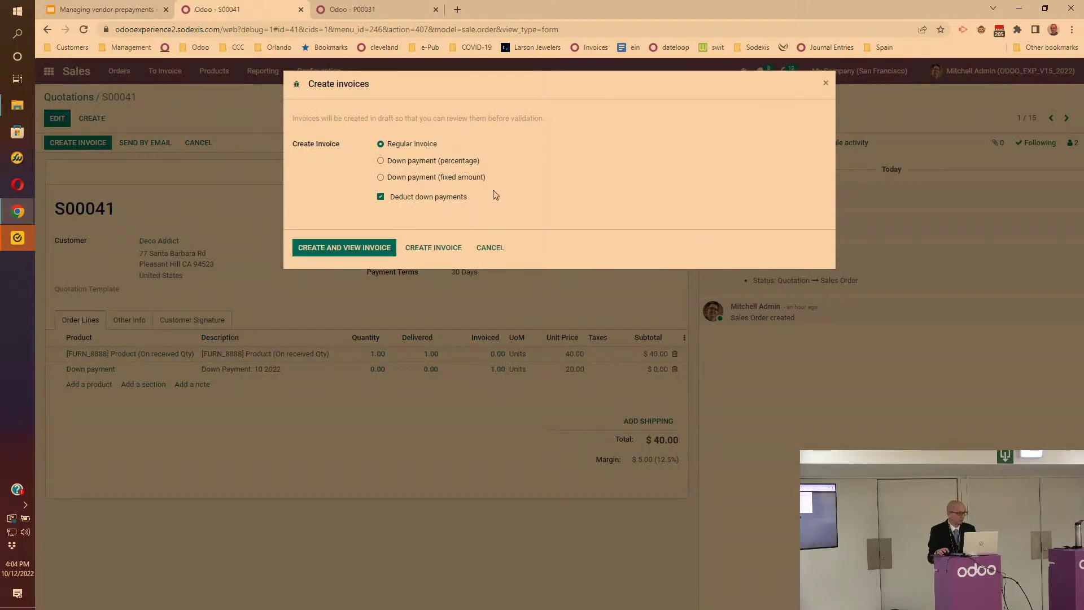
- Create the $20.00 final invoice deducting the down payment, then view P00031's product lines
{"action": "left_click", "coordinate": [345, 246]}
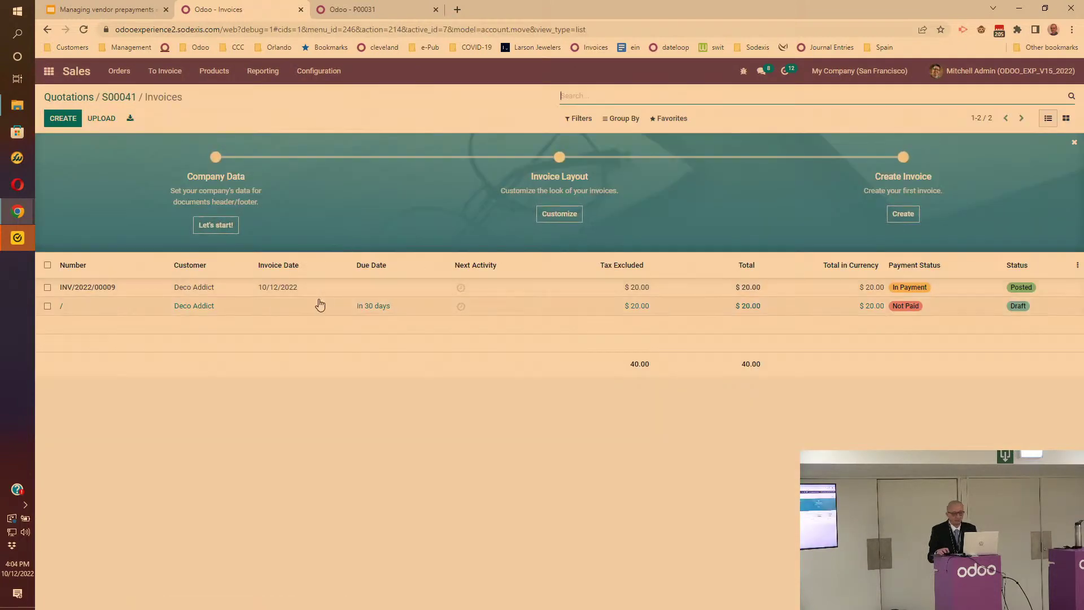
{"action": "left_click", "coordinate": [247, 306]}
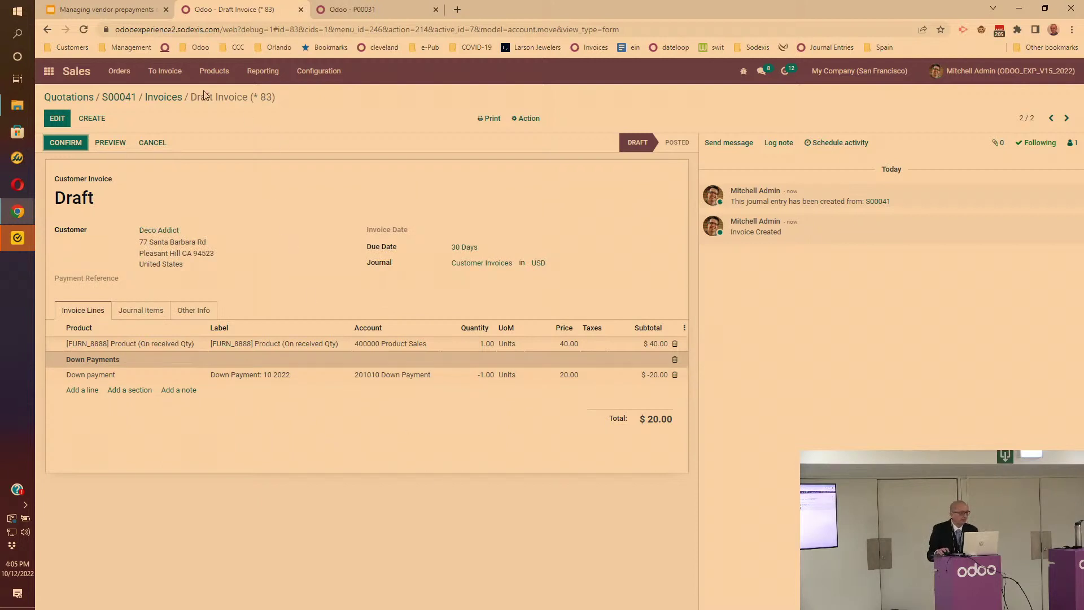
{"action": "left_click", "coordinate": [117, 99]}
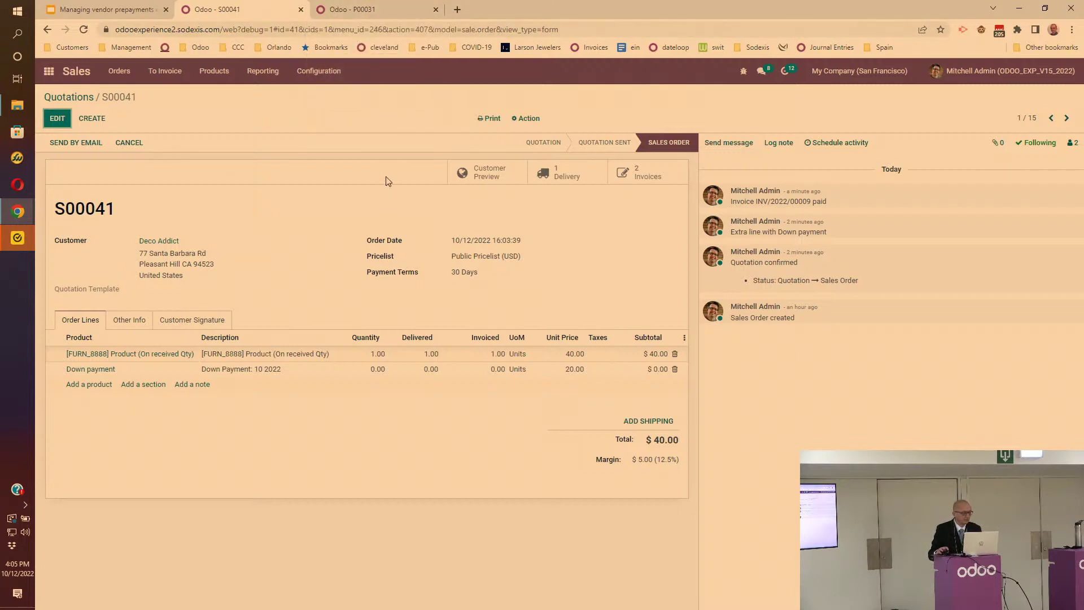
{"action": "left_click", "coordinate": [385, 12]}
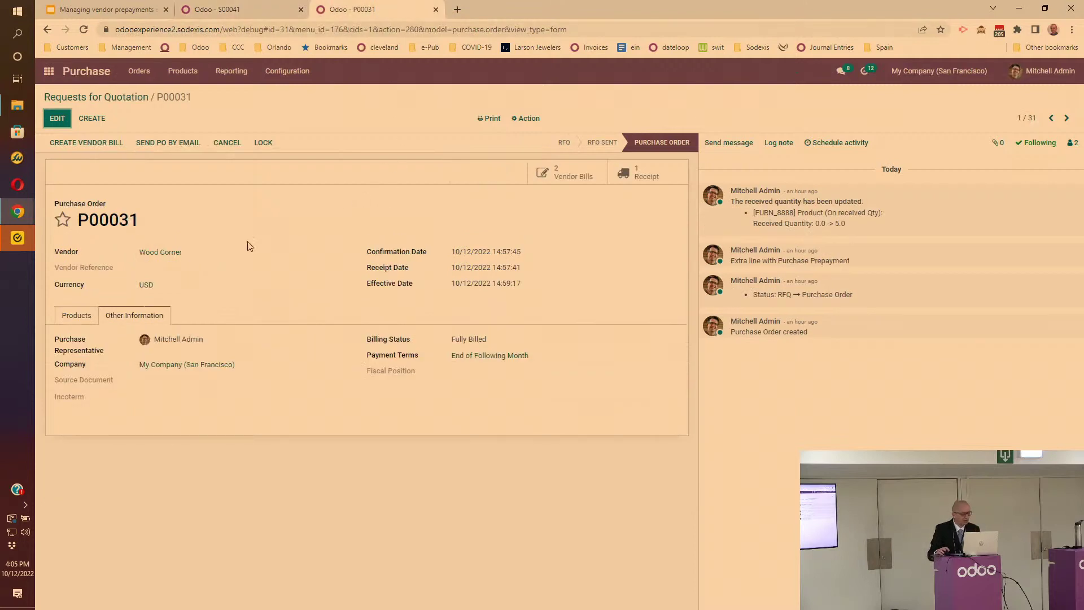
{"action": "left_click", "coordinate": [86, 312]}
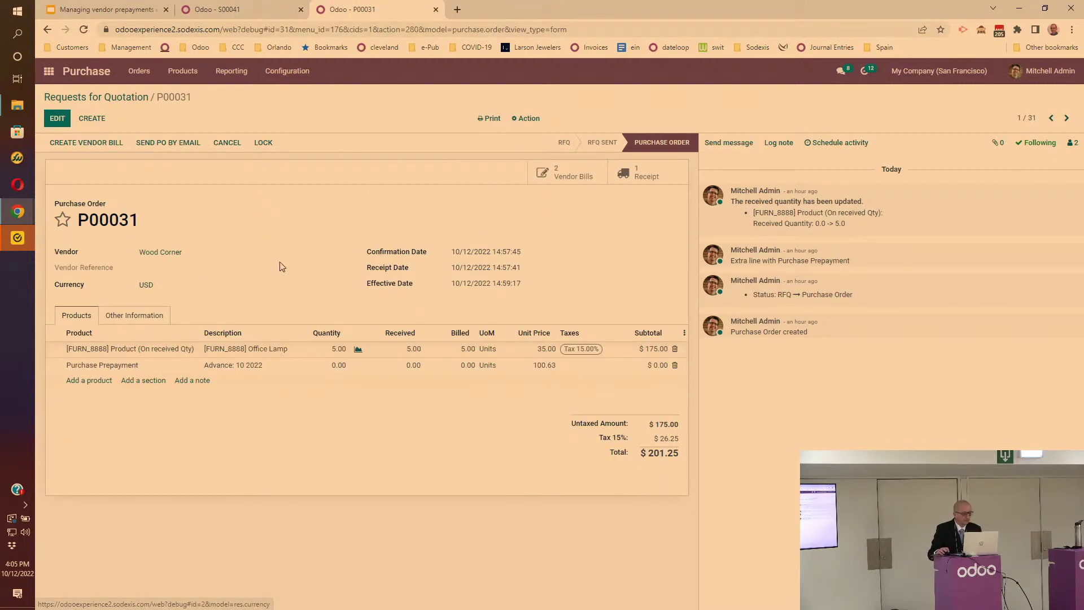
- Duplicate P00031 into RFQ P00032 and confirm it for 5 Office Lamps at $35.00
{"action": "left_click", "coordinate": [526, 118]}
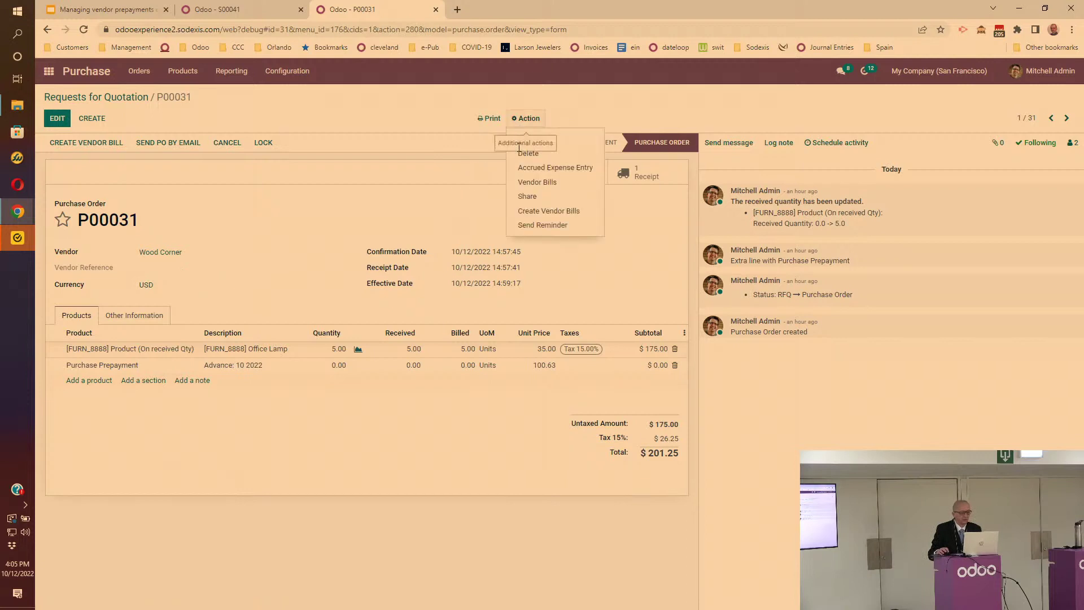
{"action": "left_click", "coordinate": [534, 145]}
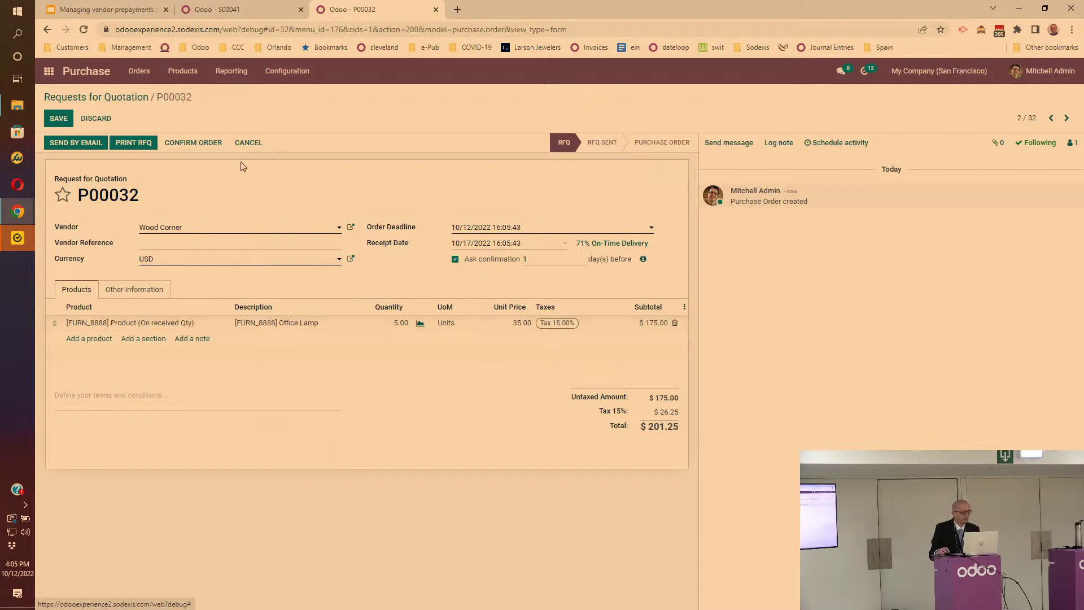
{"action": "left_click", "coordinate": [200, 144]}
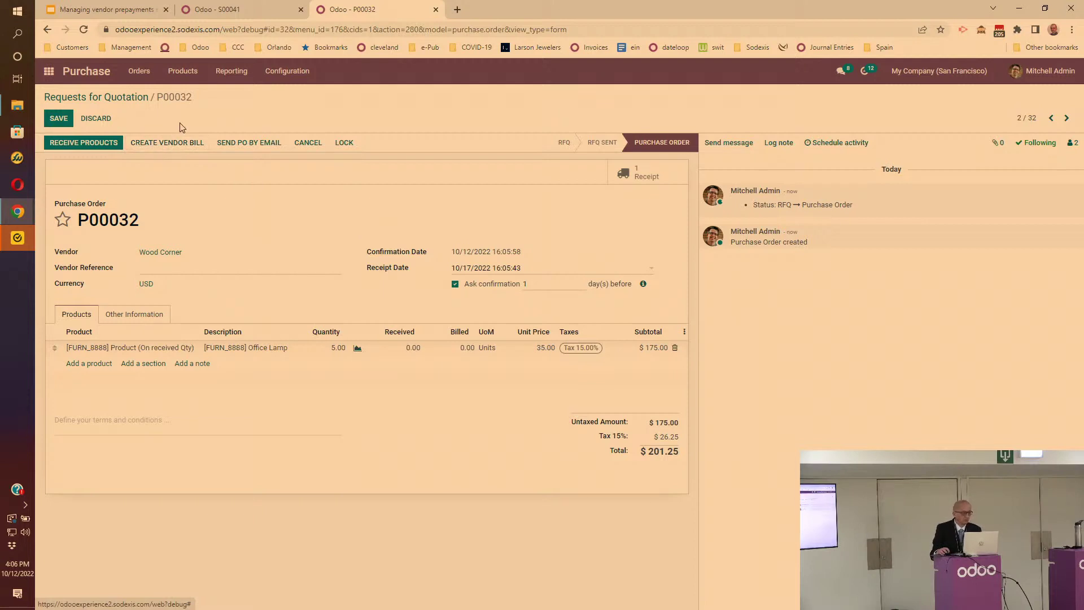
- Create a 50% down-payment vendor bill of $100.63 from P00032 and view it
{"action": "left_click", "coordinate": [167, 143]}
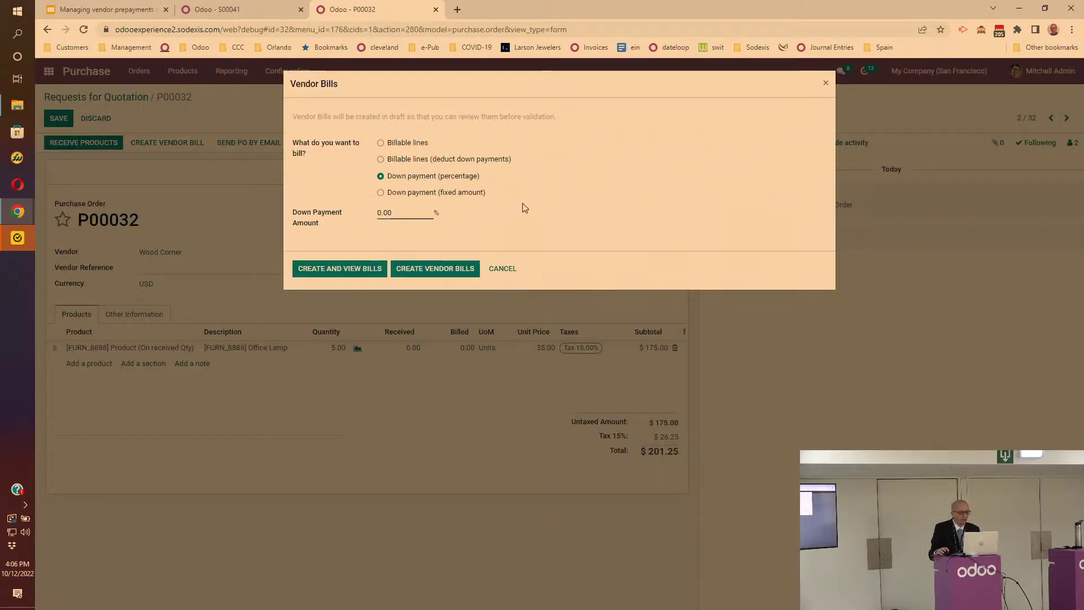
{"action": "left_click", "coordinate": [404, 210]}
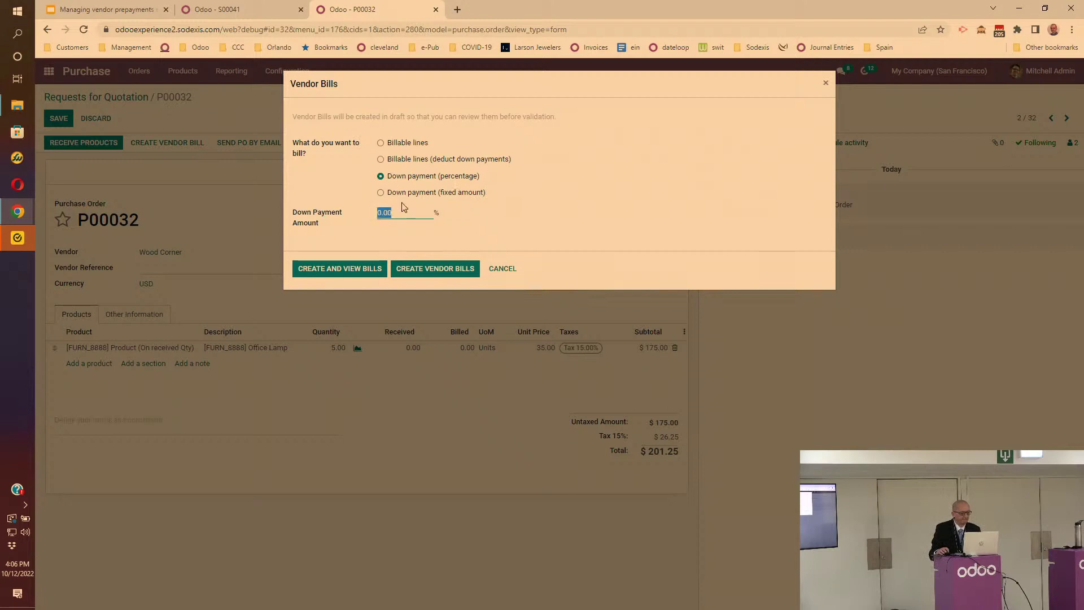
{"action": "type", "text": "50"}
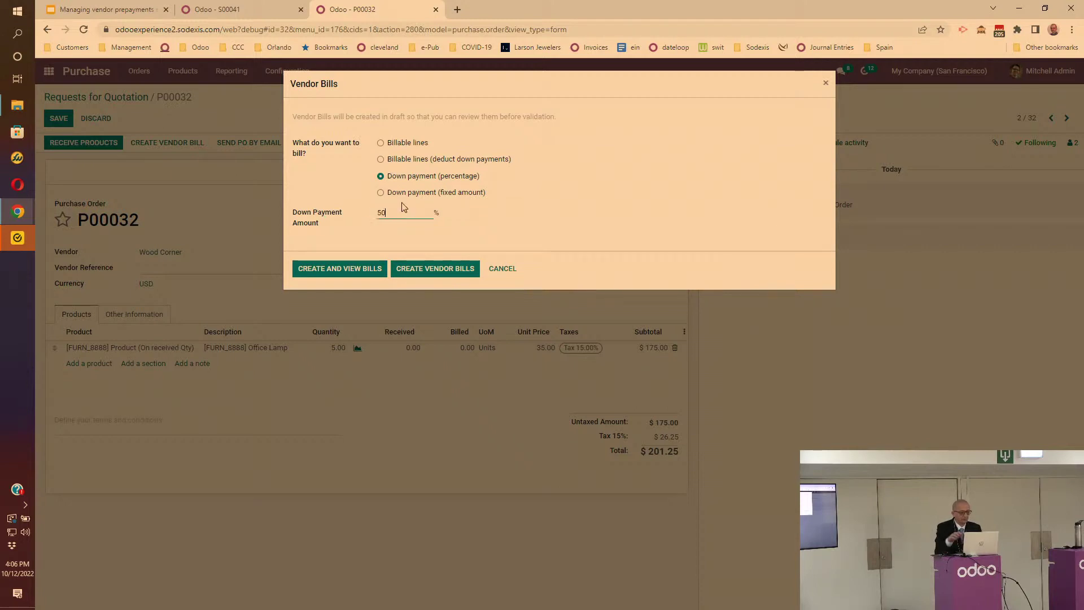
{"action": "left_click", "coordinate": [351, 269]}
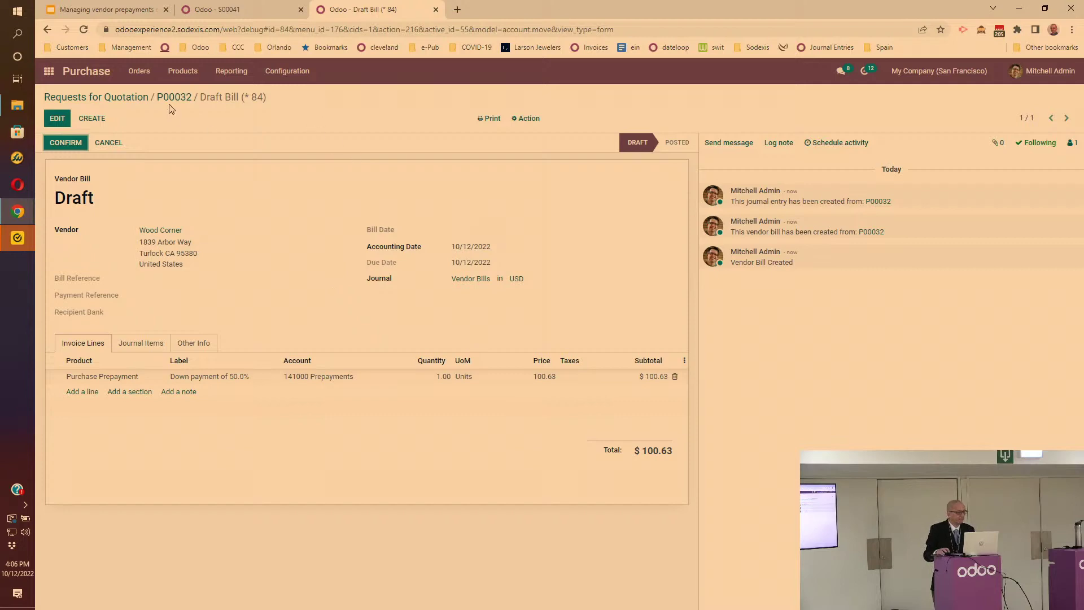
- Give the prepayment bill a bill date of 10/12/2022 and save it
{"action": "left_click", "coordinate": [71, 145]}
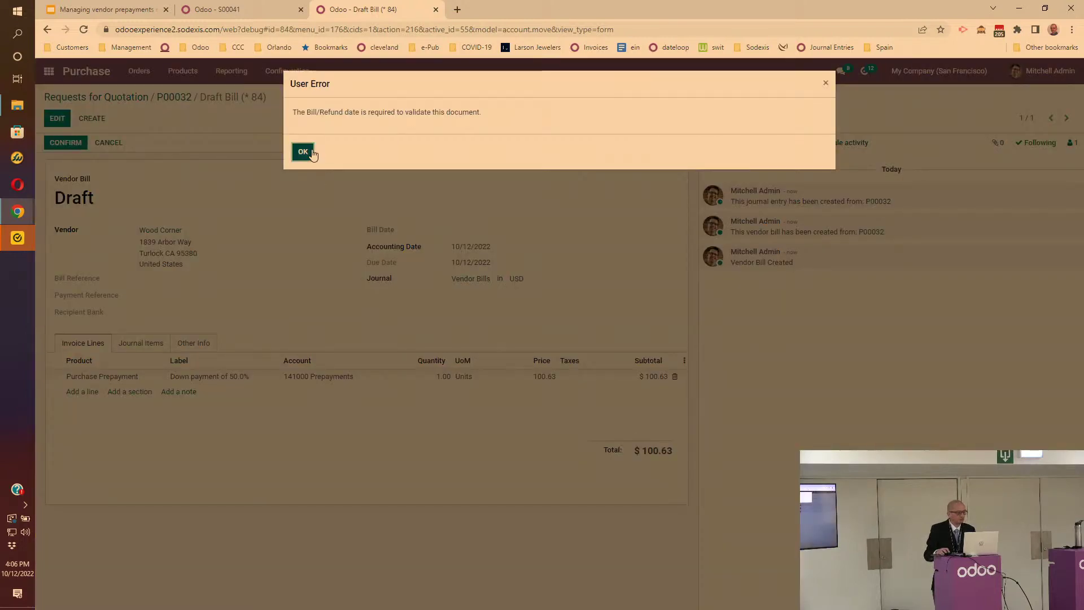
{"action": "left_click", "coordinate": [302, 152]}
{"action": "left_click", "coordinate": [56, 118]}
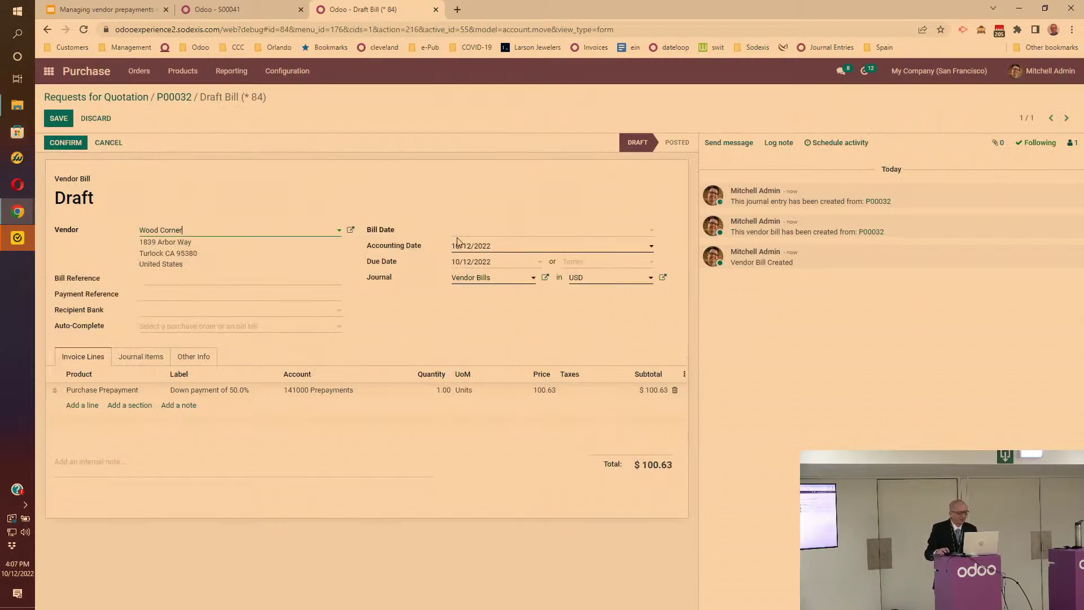
{"action": "left_click", "coordinate": [491, 231]}
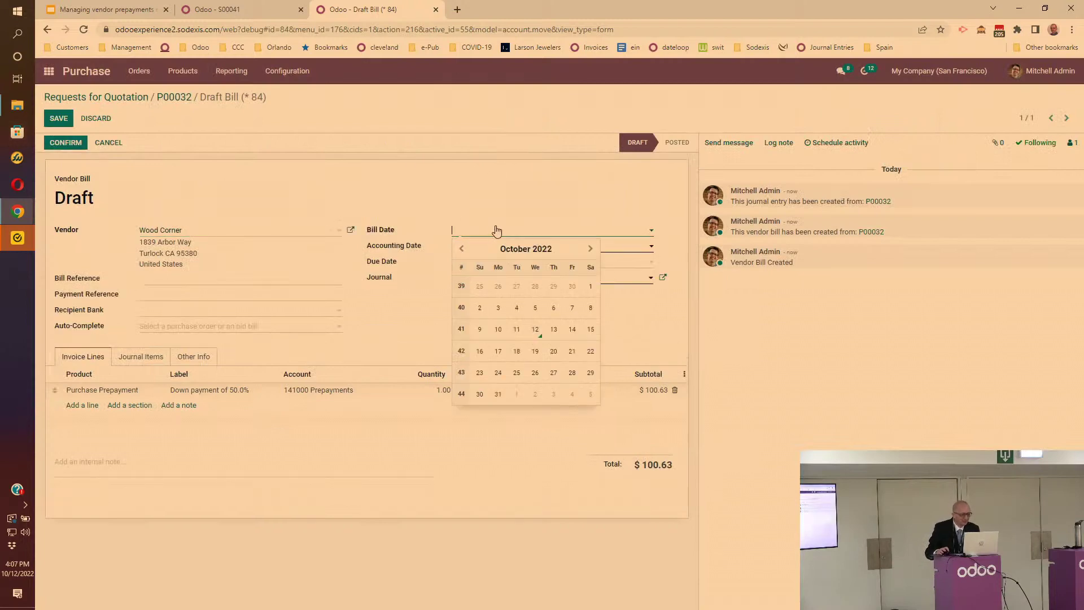
{"action": "left_click", "coordinate": [534, 329]}
{"action": "left_click", "coordinate": [53, 120]}
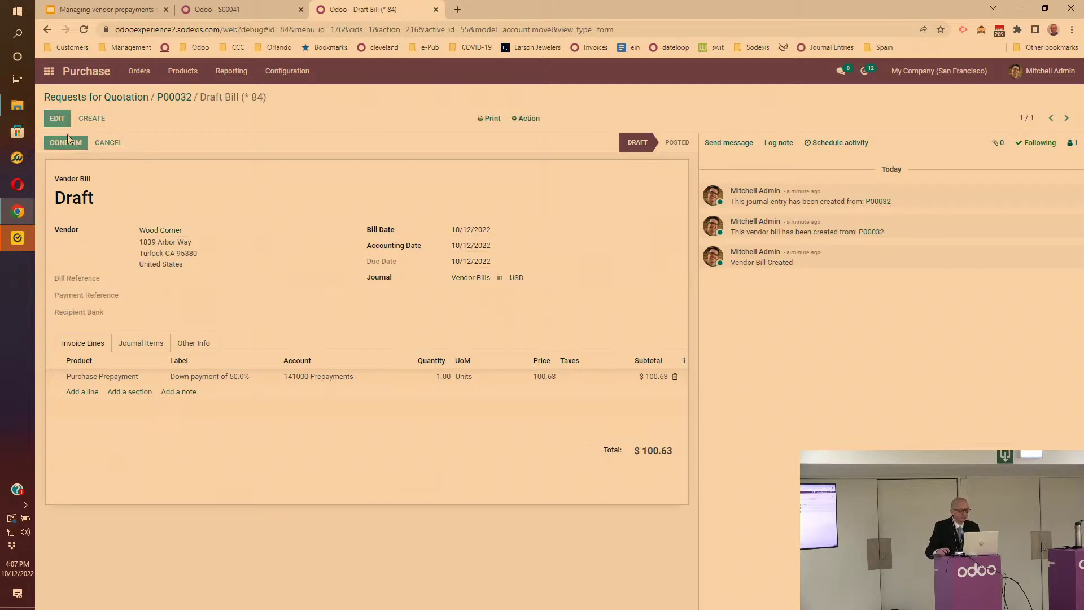
- Post bill BILL/2022/10/0030, register its $100.63 payment, and return to P00032
{"action": "left_click", "coordinate": [67, 136]}
{"action": "left_click", "coordinate": [80, 141]}
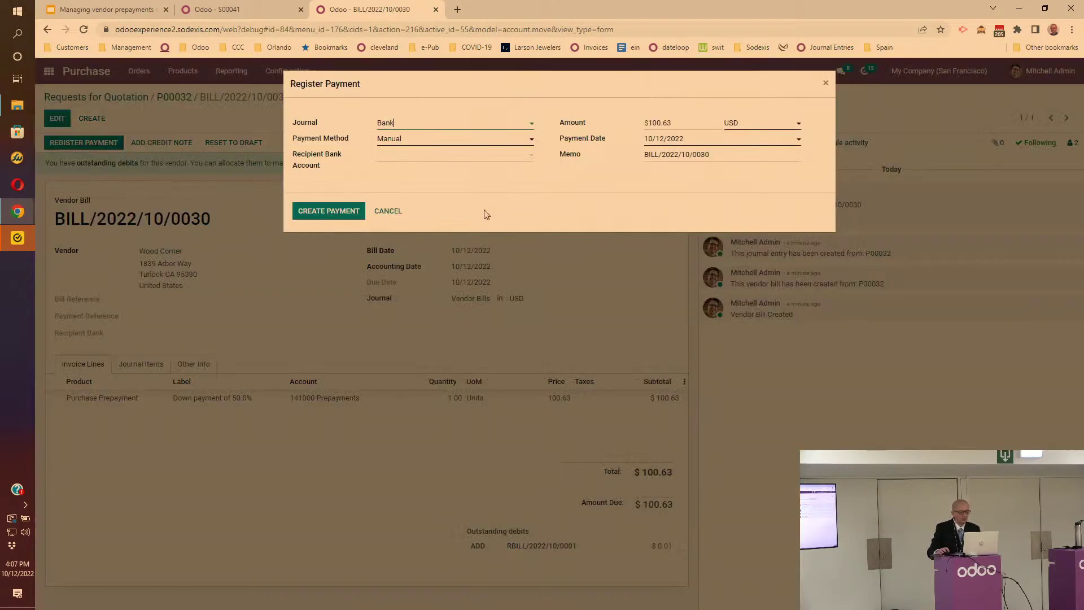
{"action": "left_click", "coordinate": [350, 209]}
{"action": "left_click", "coordinate": [174, 98]}
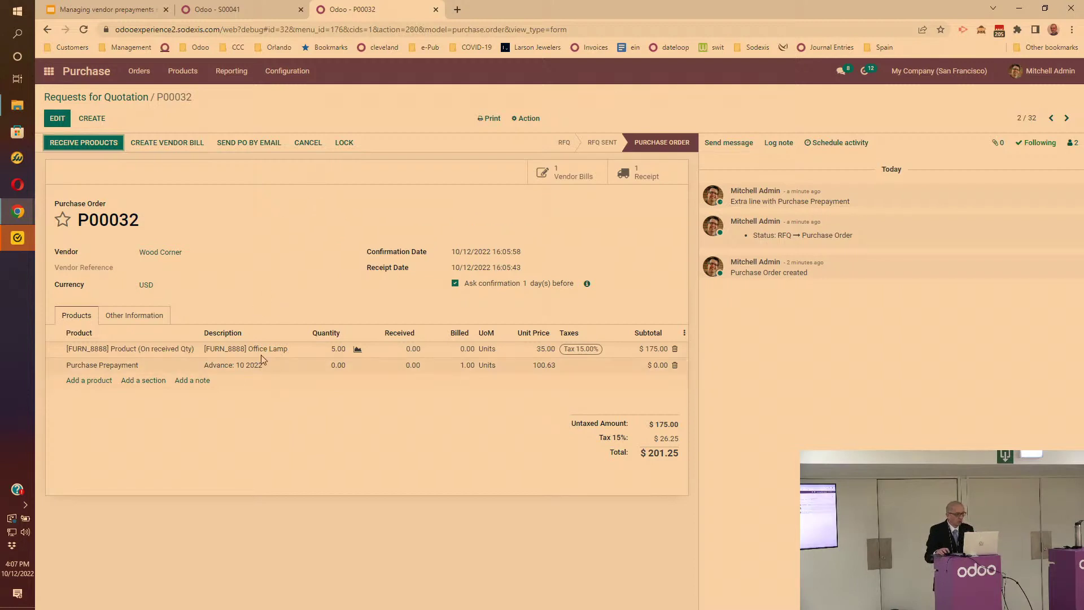
- Validate receipt WH/IN/00029 for all 5 Office Lamps and return to P00032
{"action": "left_click", "coordinate": [86, 144]}
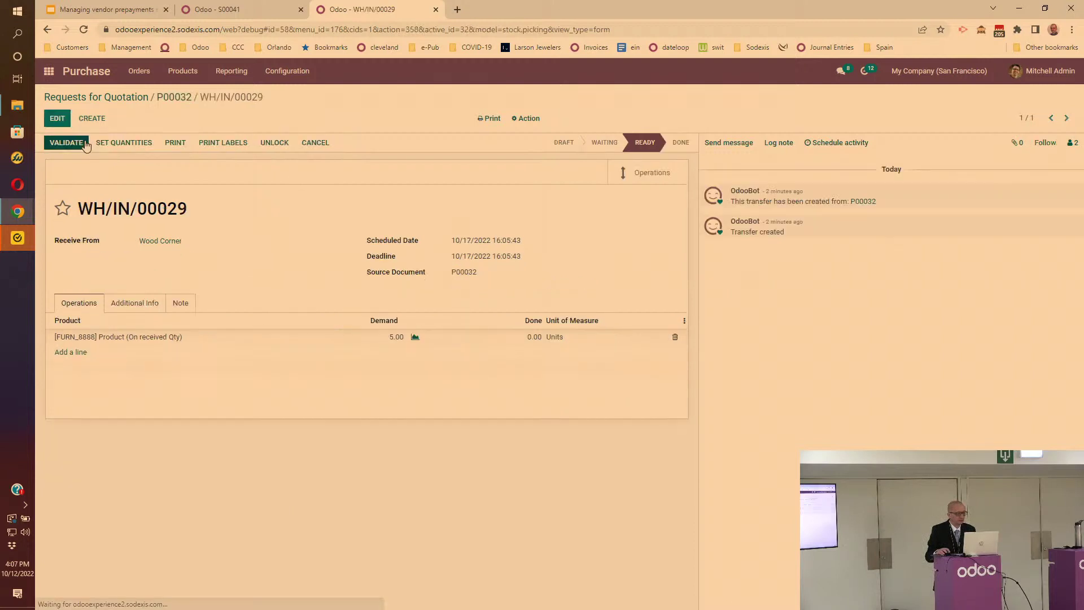
{"action": "left_click", "coordinate": [72, 143]}
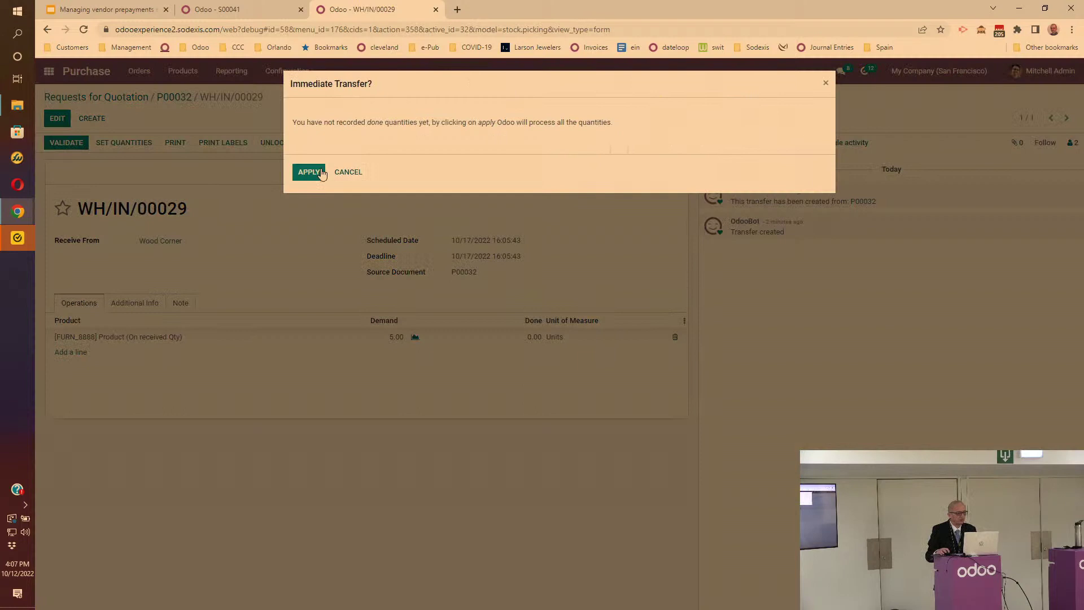
{"action": "left_click", "coordinate": [317, 173]}
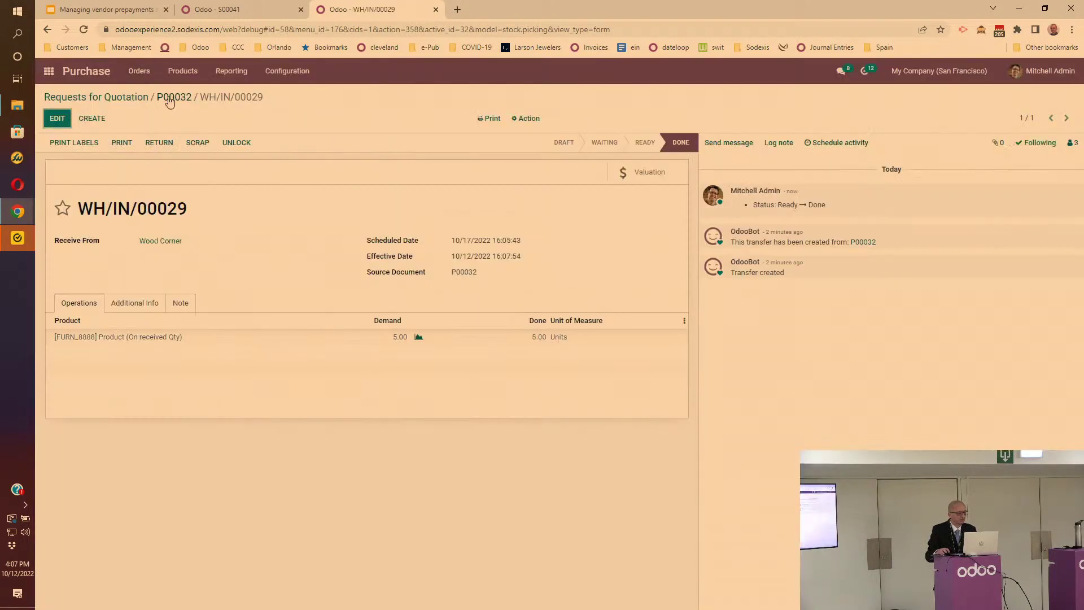
{"action": "left_click", "coordinate": [170, 99]}
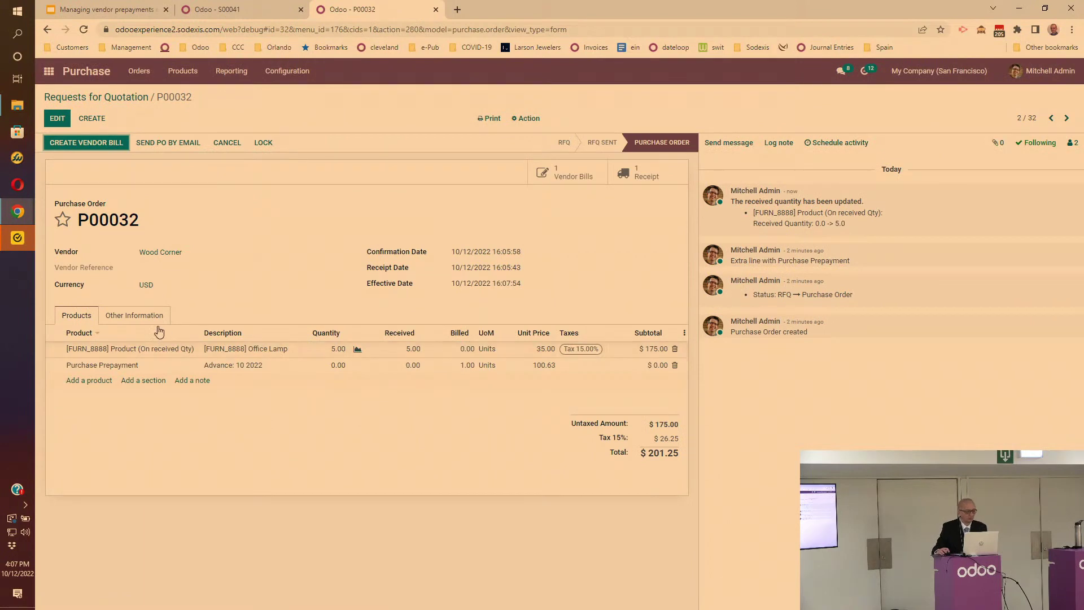
- Create the final vendor bill deducting the $100.63 prepayment, totaling $100.62, and open it
{"action": "left_click", "coordinate": [139, 317]}
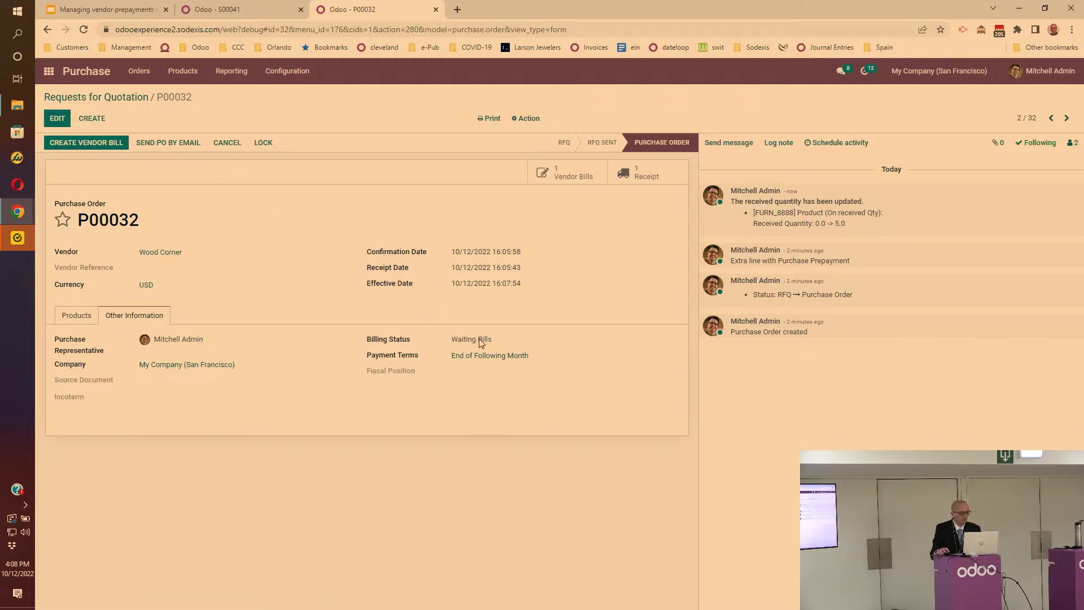
{"action": "left_click", "coordinate": [108, 144]}
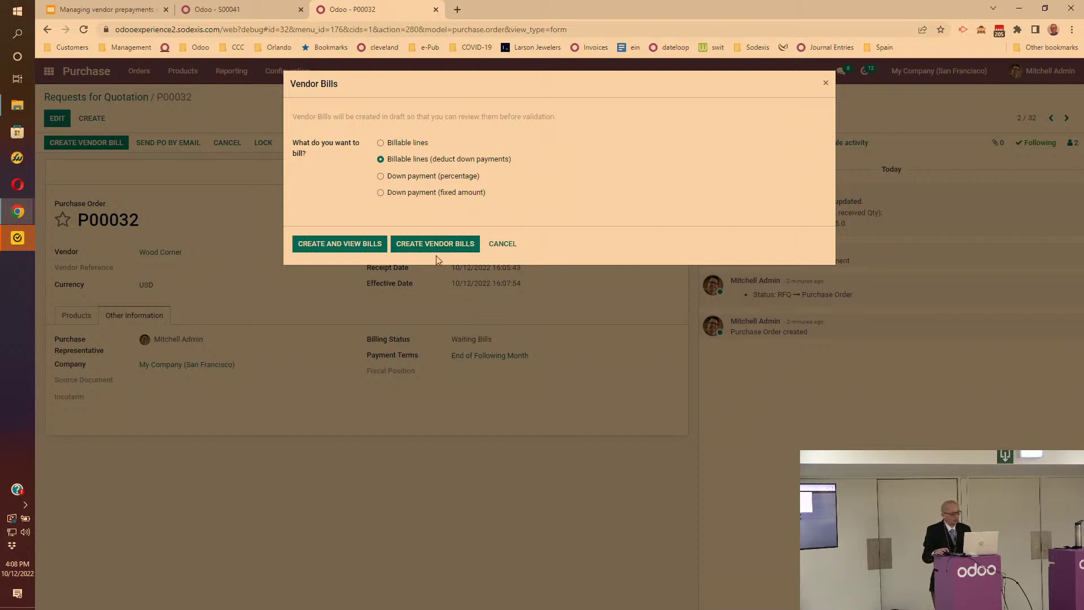
{"action": "left_click", "coordinate": [349, 245]}
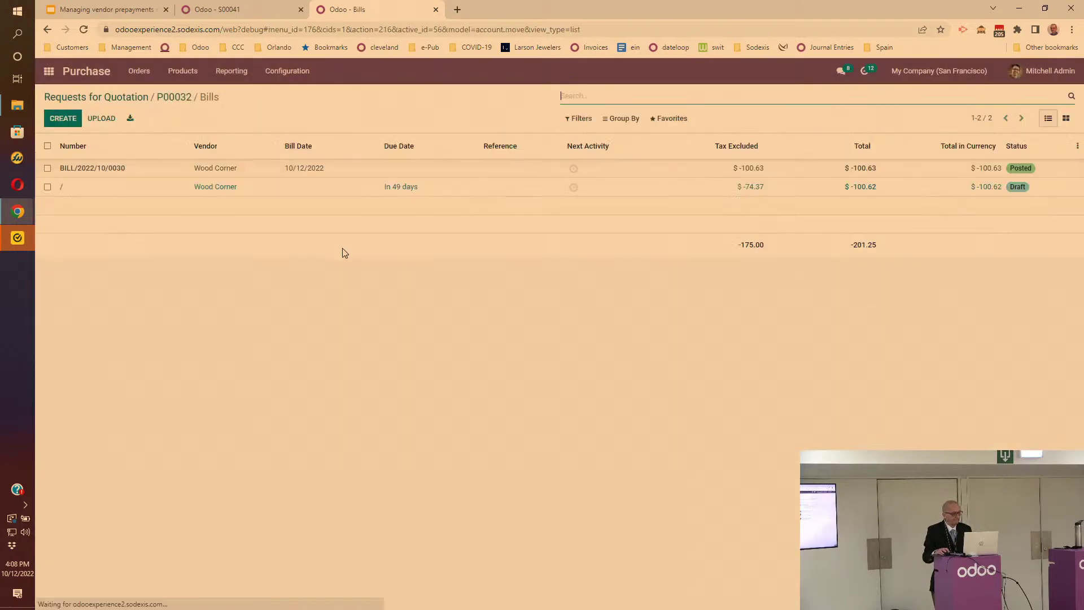
{"action": "left_click", "coordinate": [197, 197]}
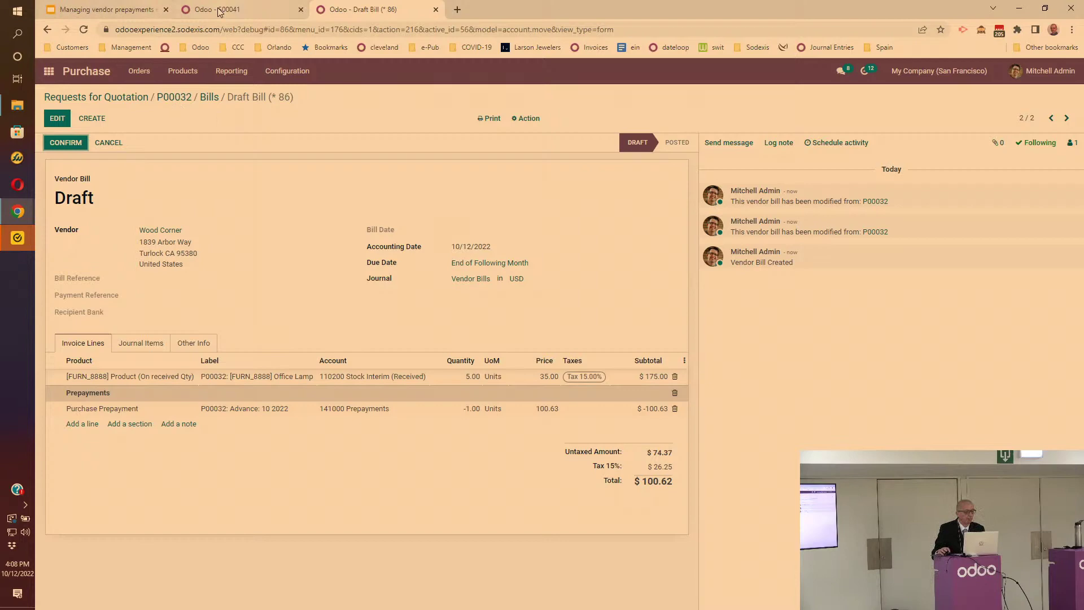
- Present the vendor prepayments deck full screen and advance to the Conclusions slide on module availability
{"action": "left_click", "coordinate": [112, 13]}
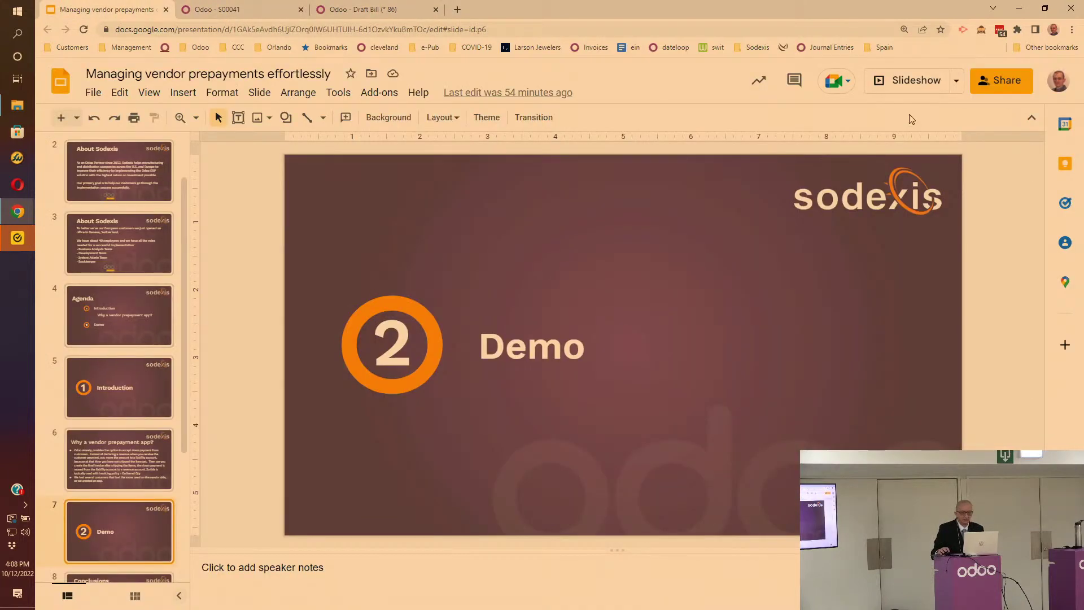
{"action": "left_click", "coordinate": [903, 77]}
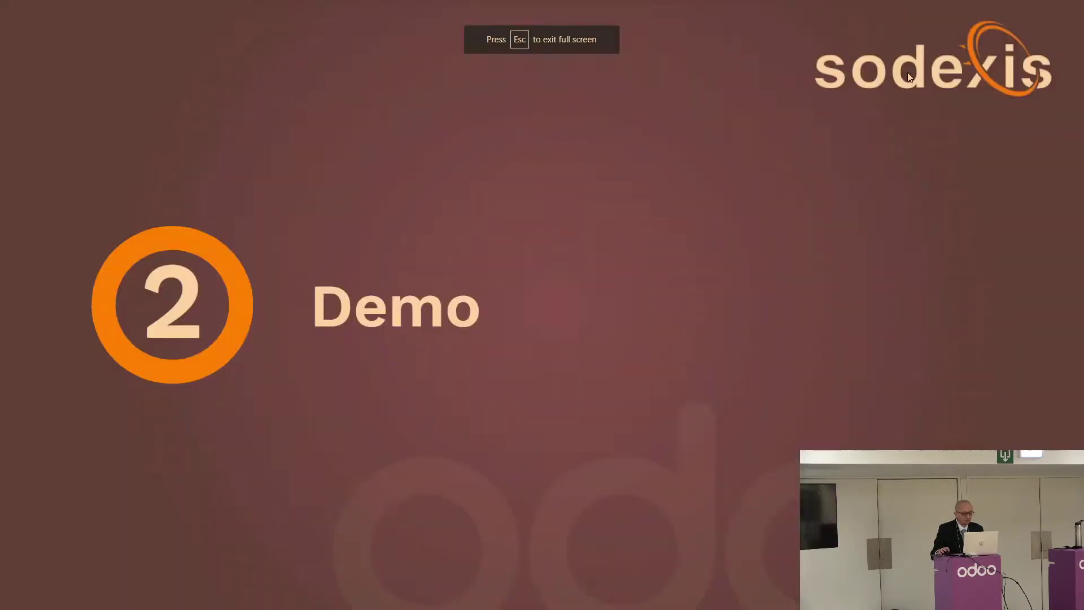
{"action": "left_click", "coordinate": [1036, 427]}
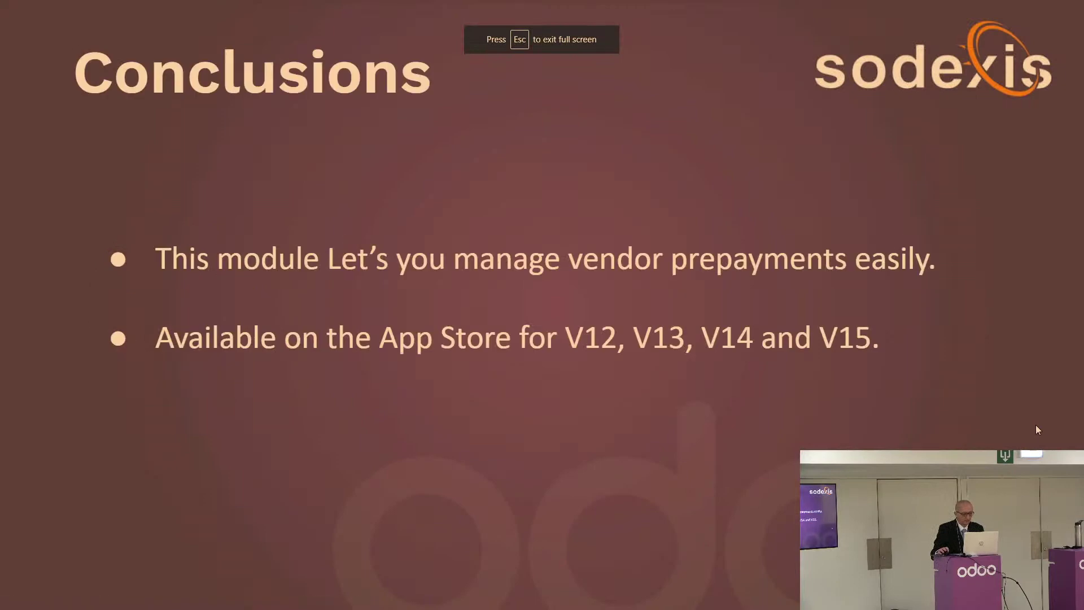